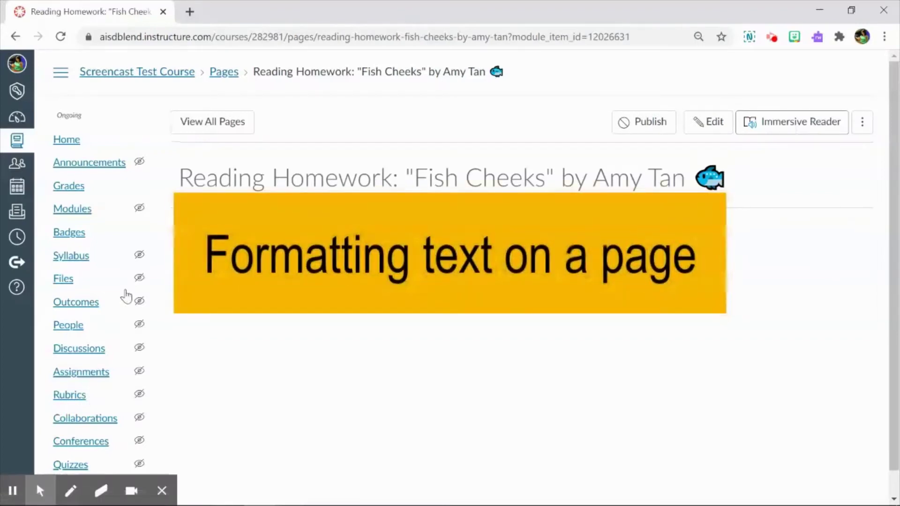
- Open the "Fish Cheeks" reading homework page for editing
mouse_move(21, 483)
left_click(15, 460)
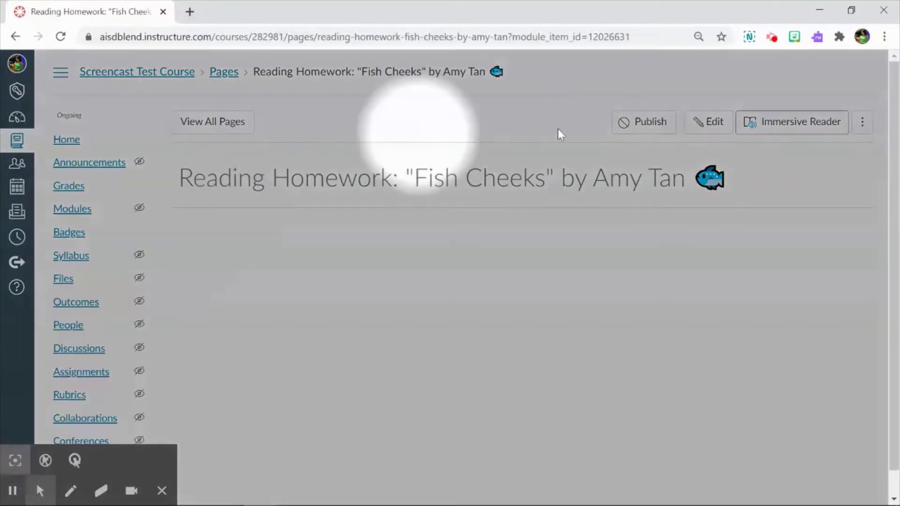
left_click(706, 126)
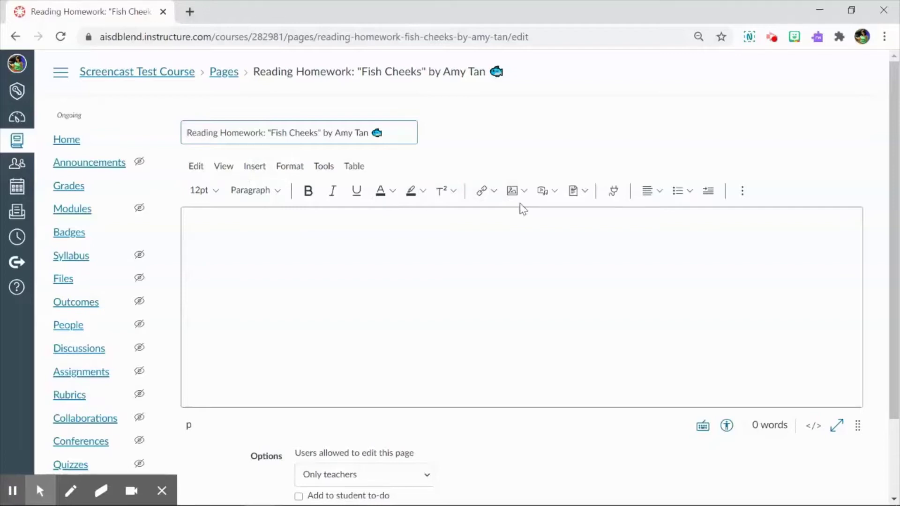
left_click(36, 485)
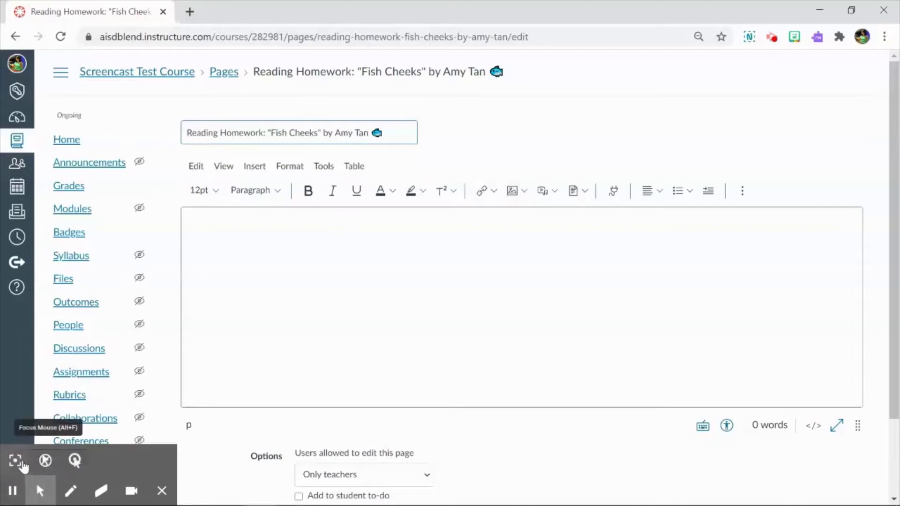
left_click(18, 462)
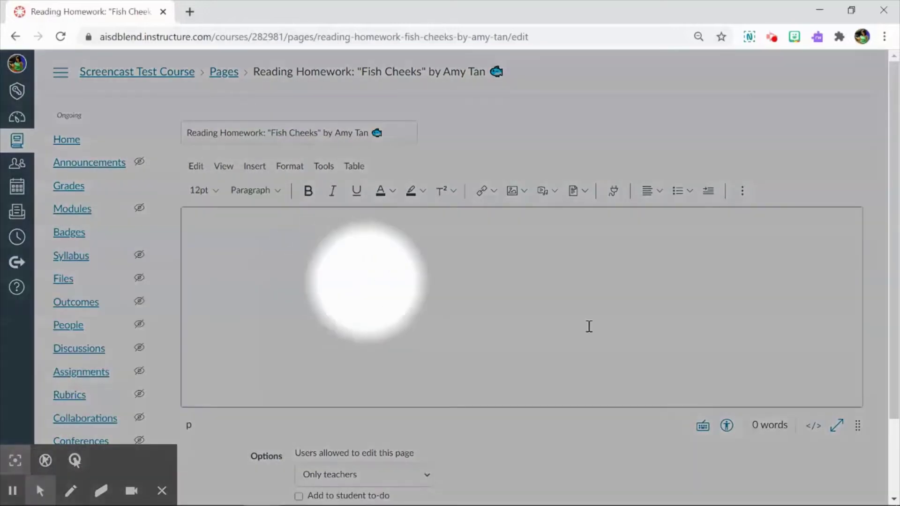
- Expand the page editor to full screen and restore its normal size, twice in a row
left_click(836, 425)
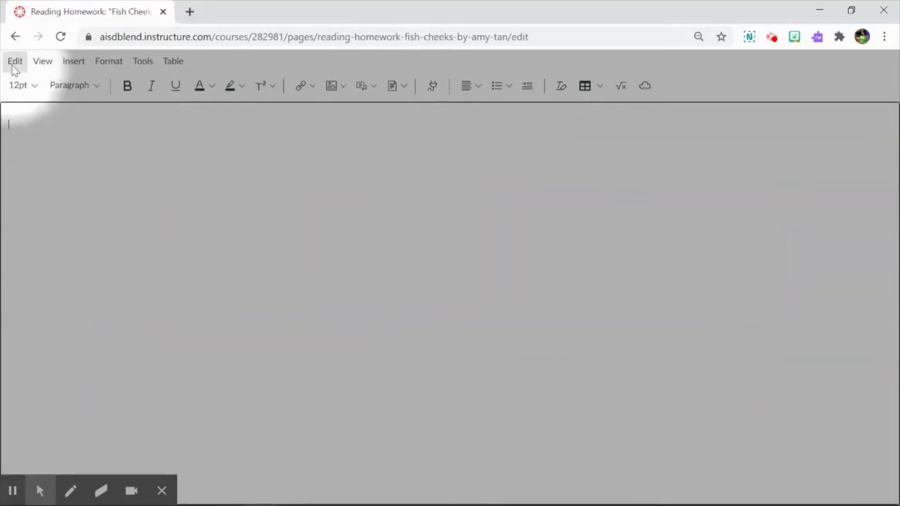
left_click(43, 64)
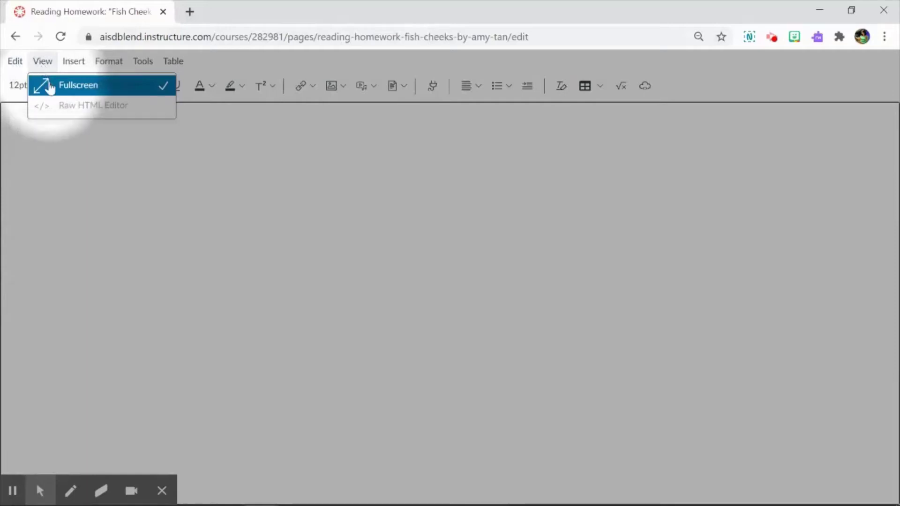
left_click(153, 95)
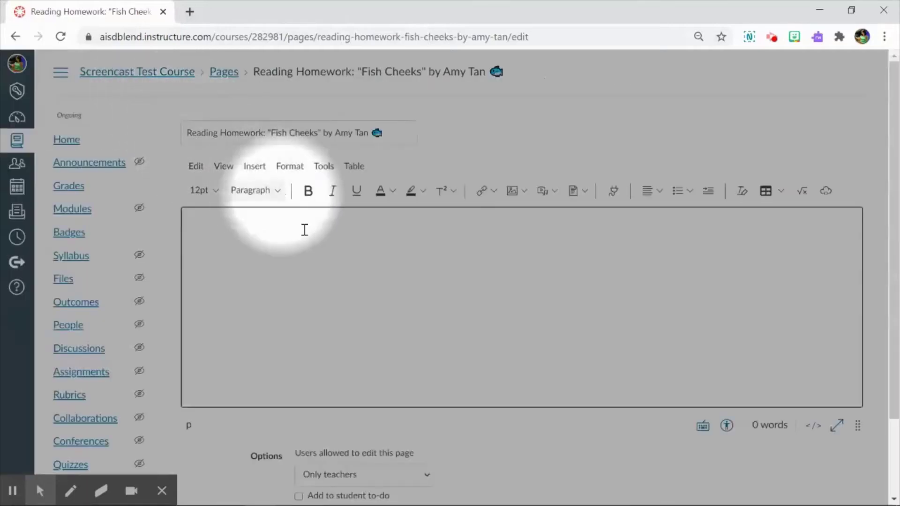
left_click(220, 169)
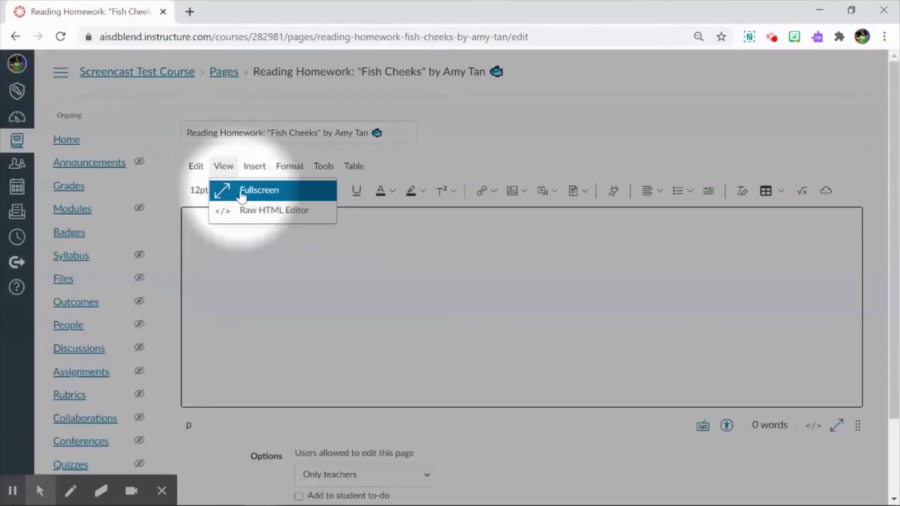
left_click(222, 187)
left_click(48, 64)
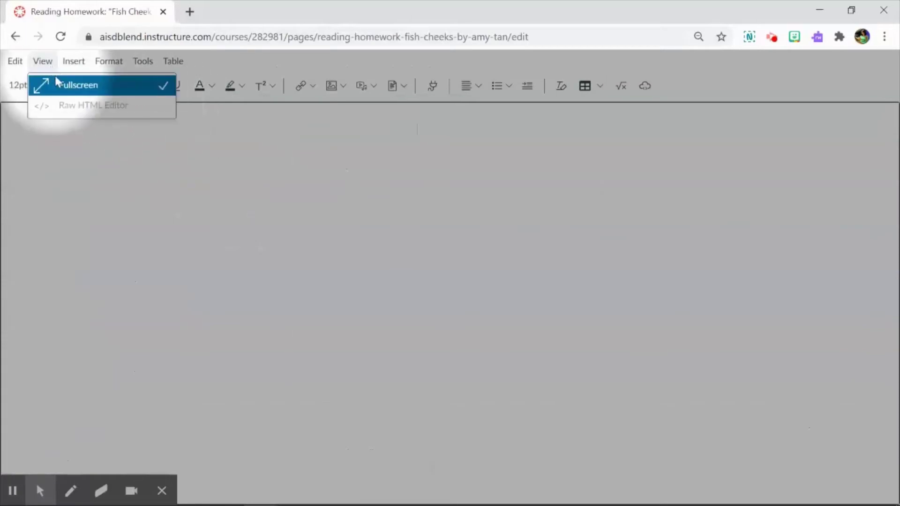
left_click(55, 84)
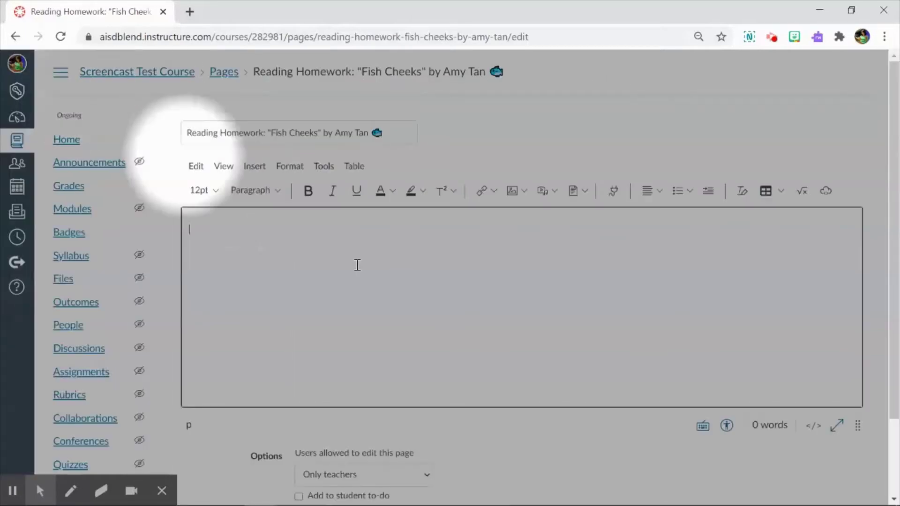
left_click(195, 166)
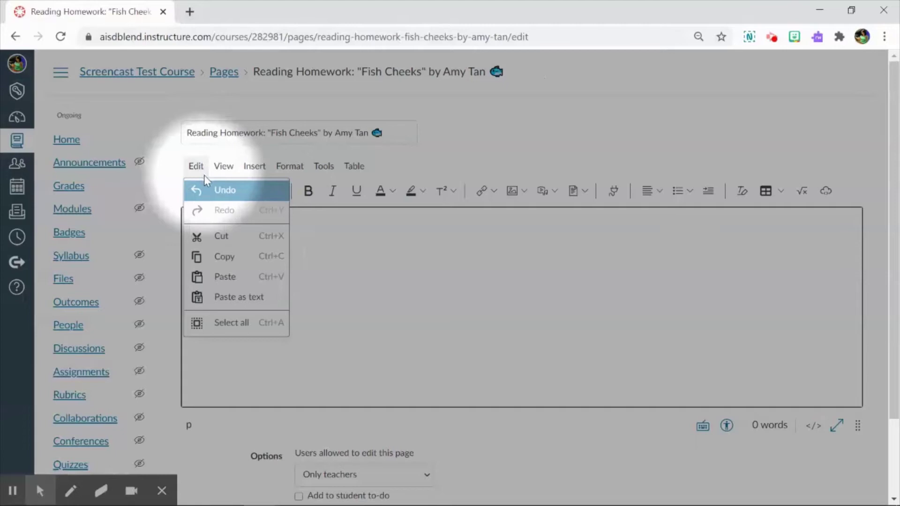
left_click(220, 192)
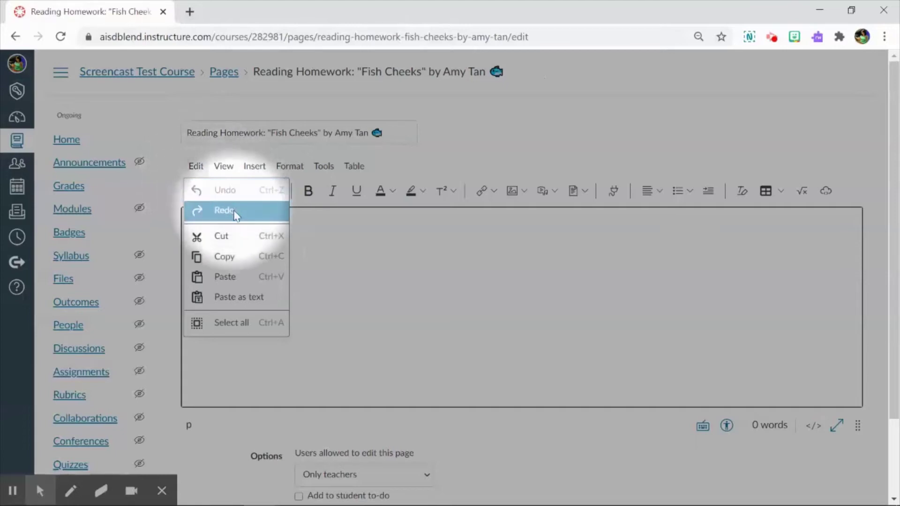
left_click(224, 210)
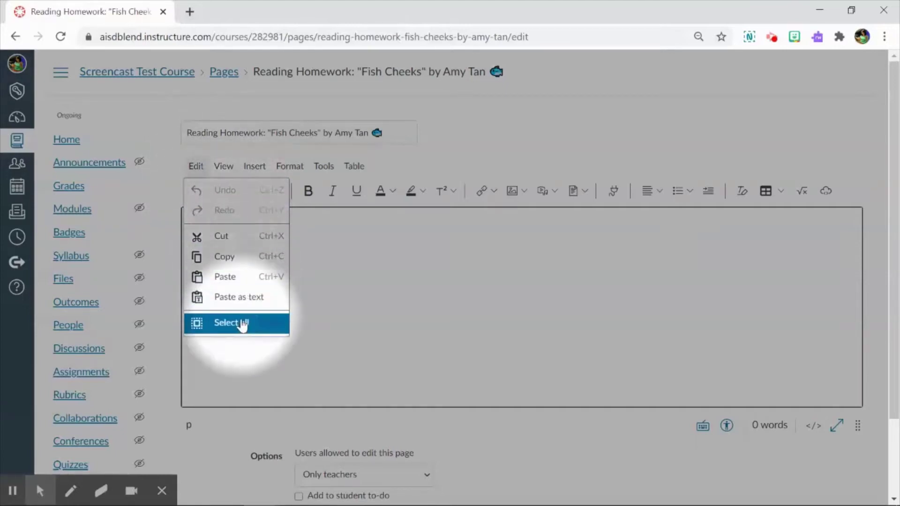
- Switch the page content to the raw HTML editor and return to the rich text editor
left_click(223, 166)
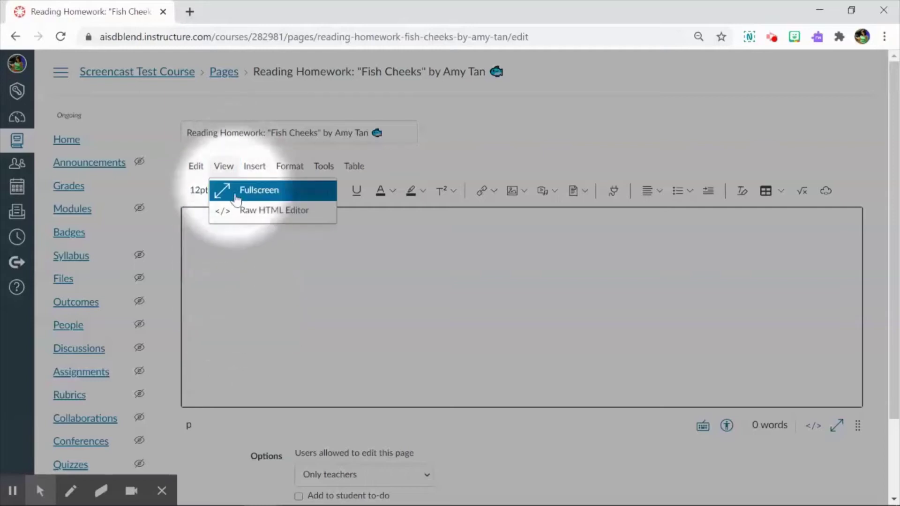
left_click(283, 212)
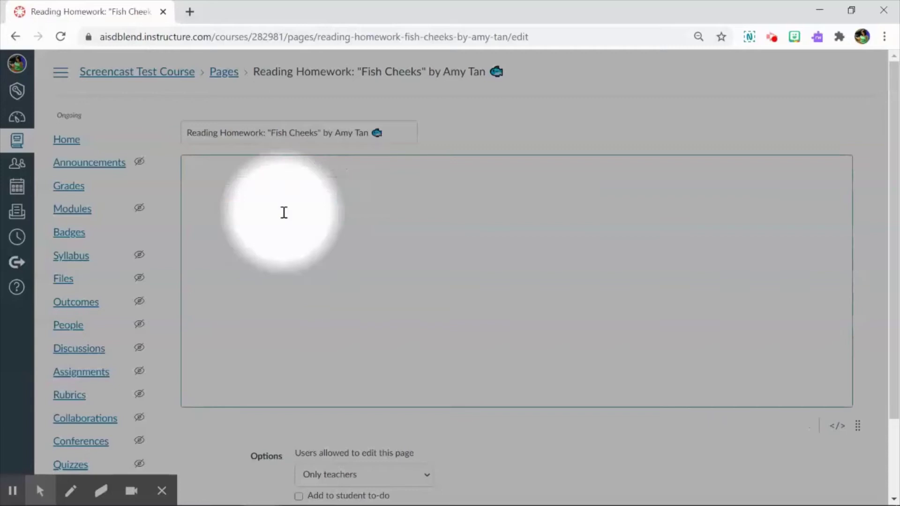
left_click(839, 430)
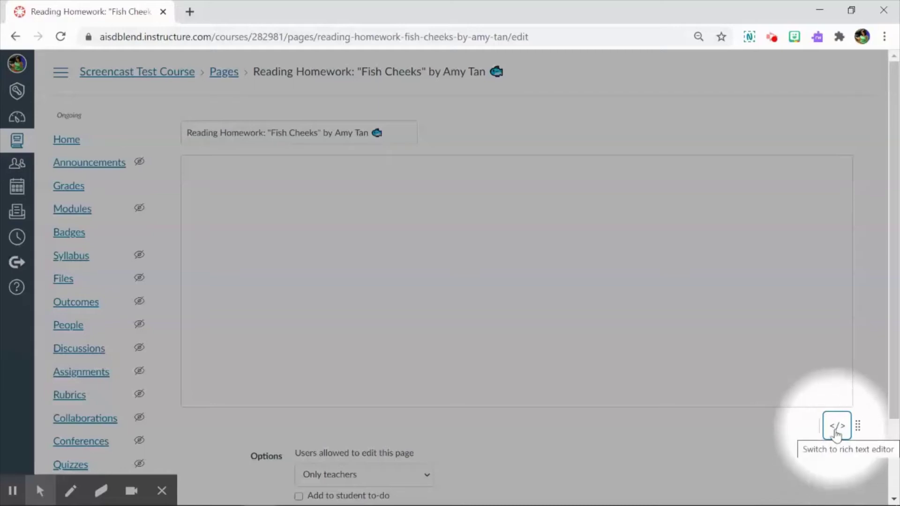
left_click(836, 426)
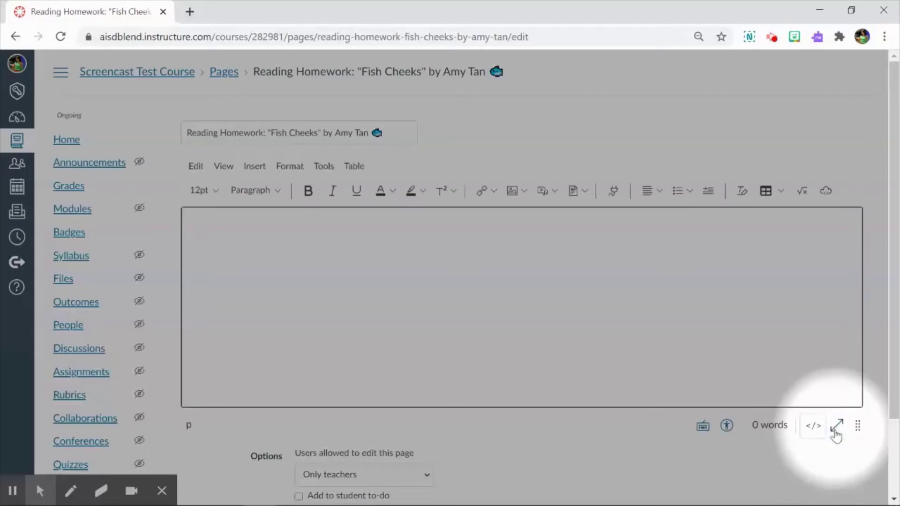
left_click(261, 170)
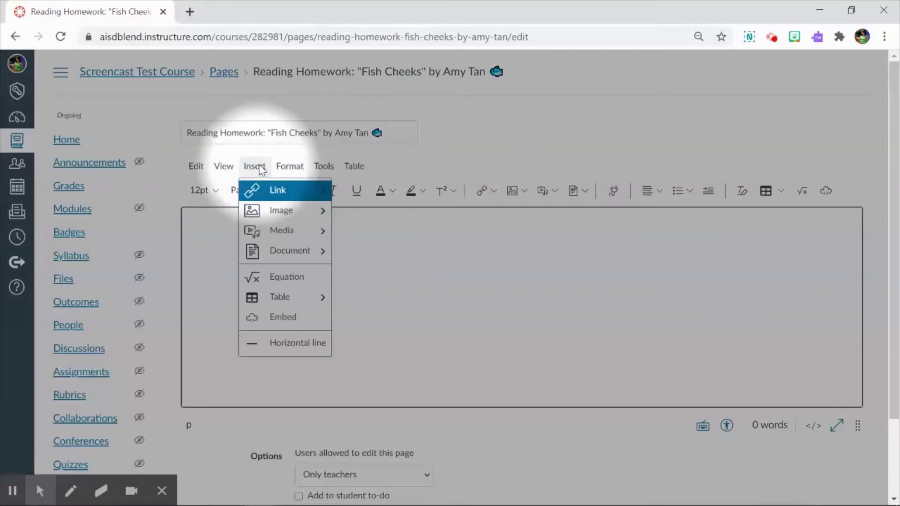
mouse_move(300, 190)
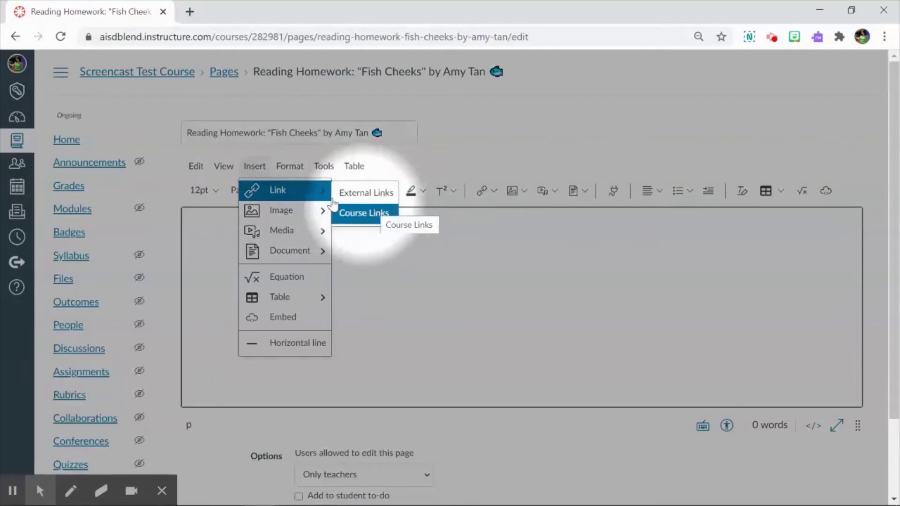
mouse_move(276, 210)
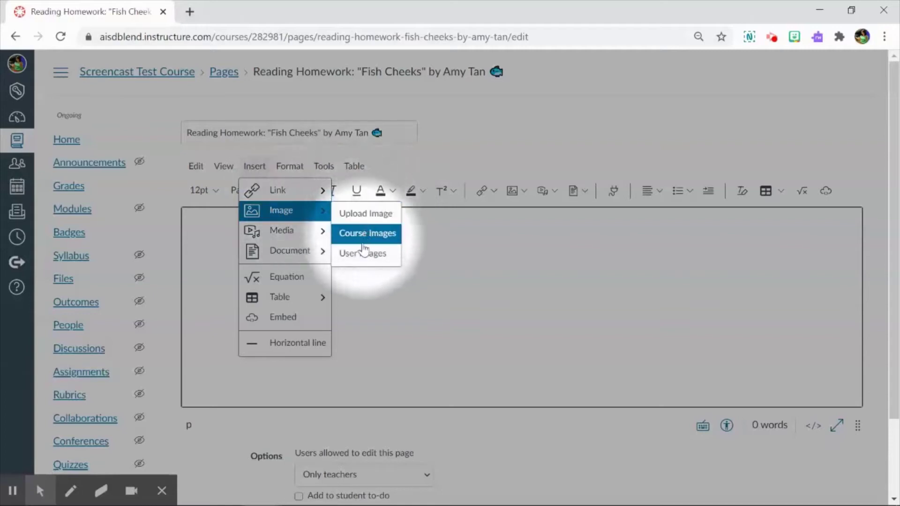
mouse_move(300, 253)
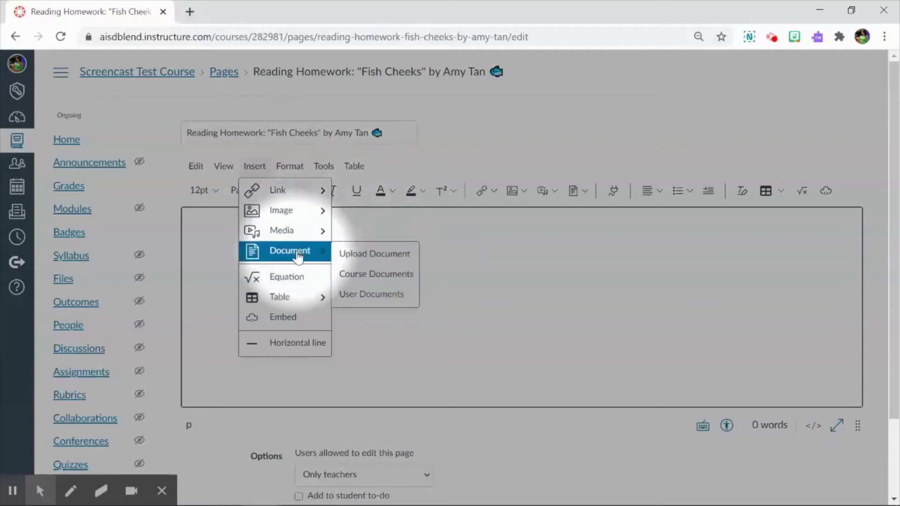
left_click(451, 253)
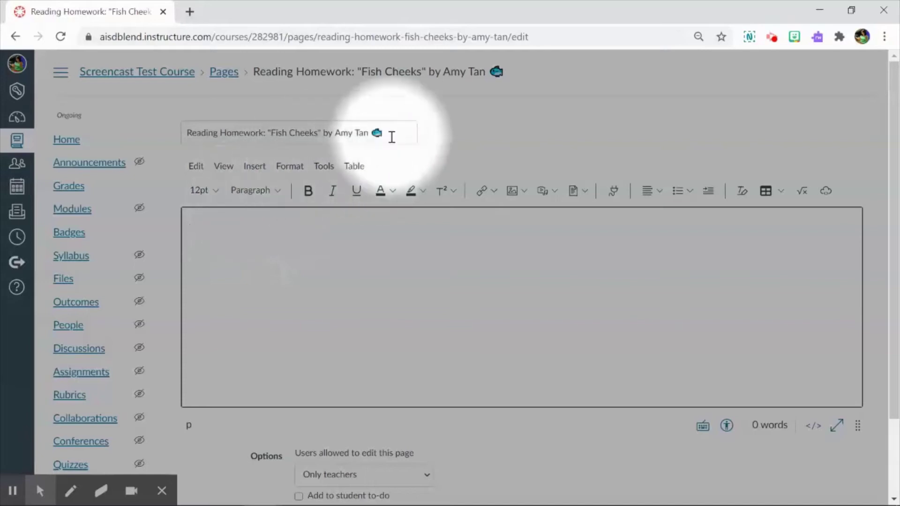
left_click_drag(391, 138, 187, 133)
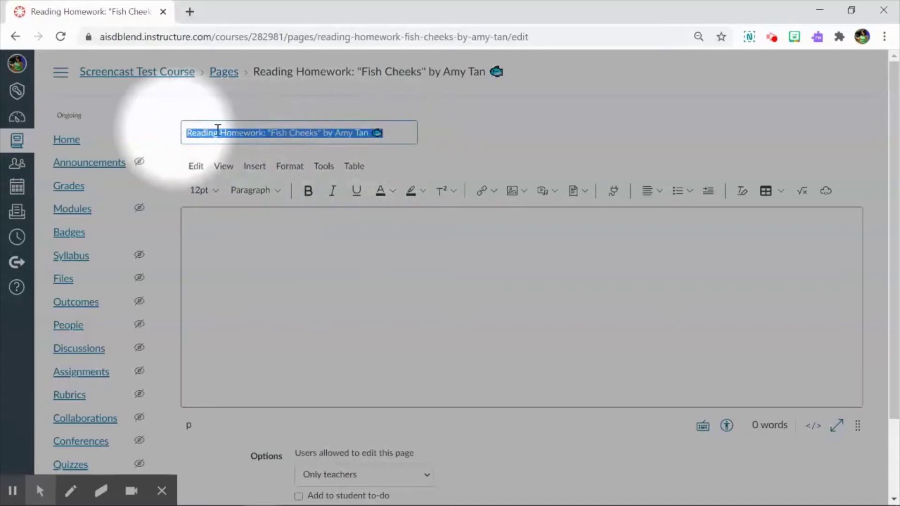
- Add "Success Criteria" as a Heading 2 at the start of the page body and begin a new line below it
left_click(236, 214)
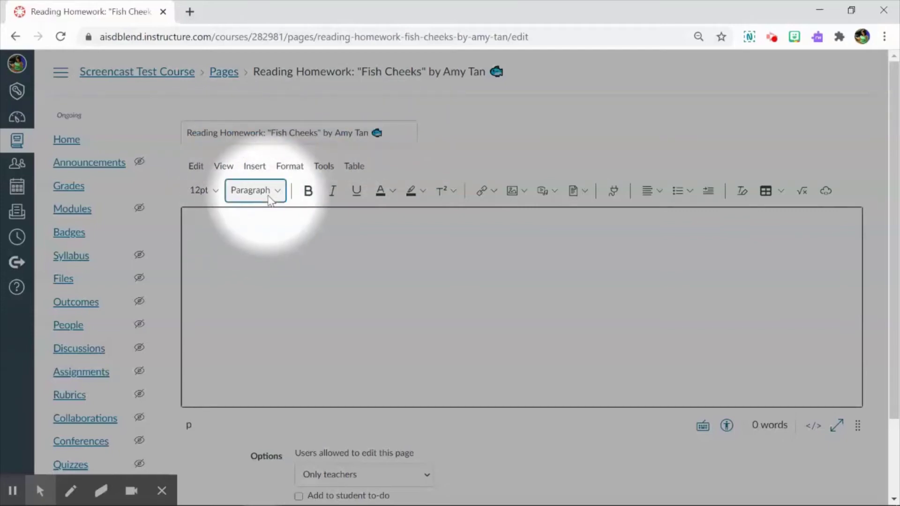
left_click(269, 199)
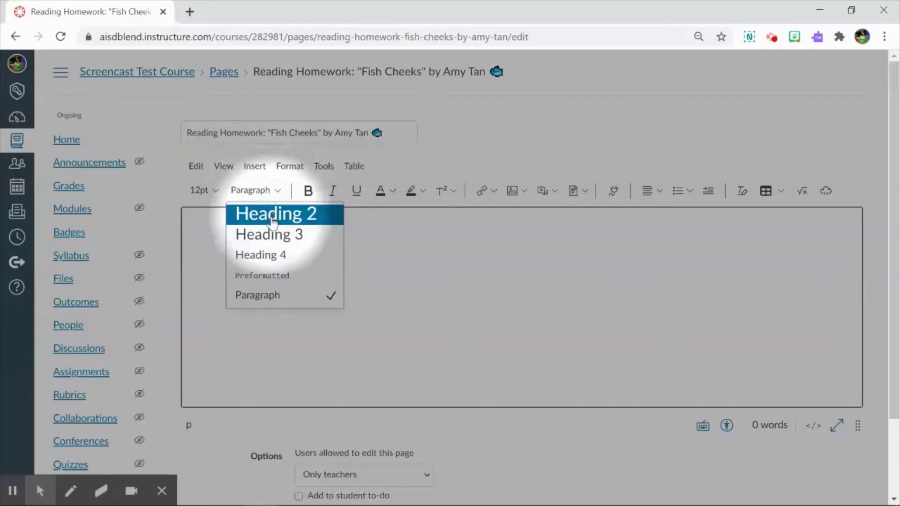
left_click(273, 216)
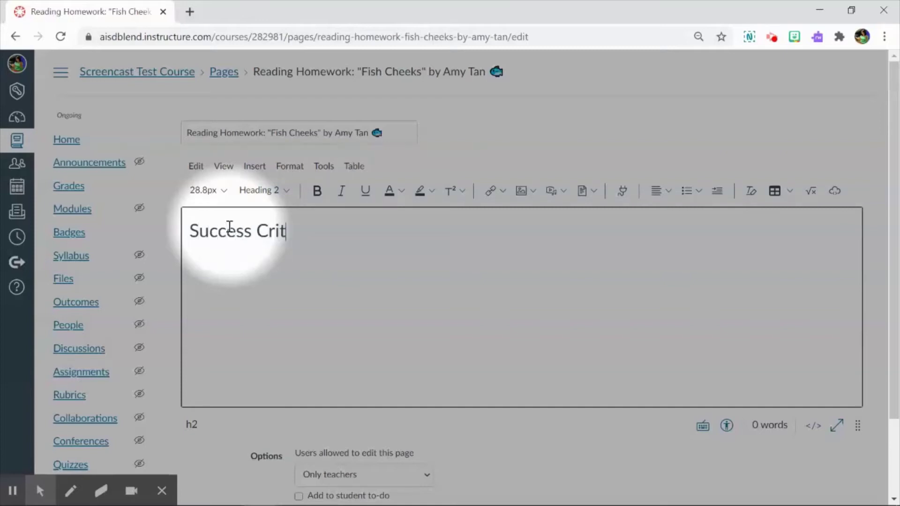
key("Return")
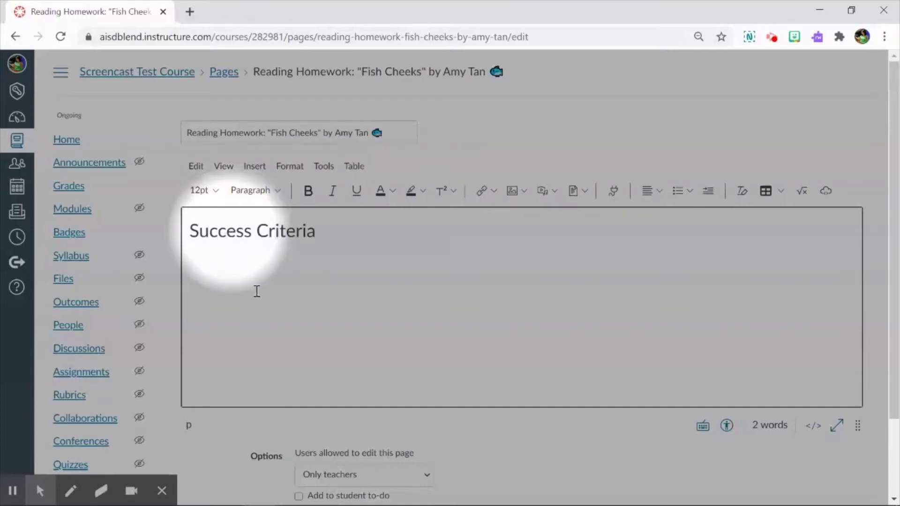
- Add a numbered list of SC #1, SC #2 and SC #3 under the heading and set its text to 14pt
left_click(691, 195)
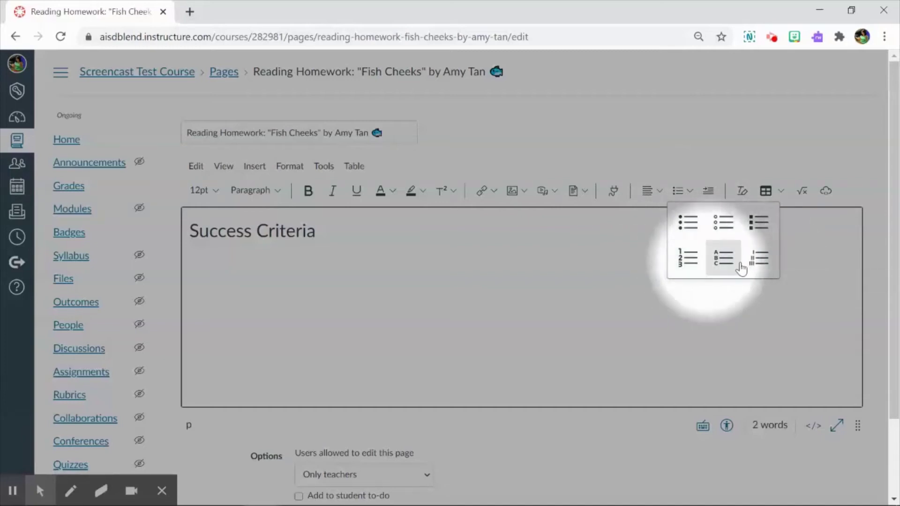
left_click(697, 261)
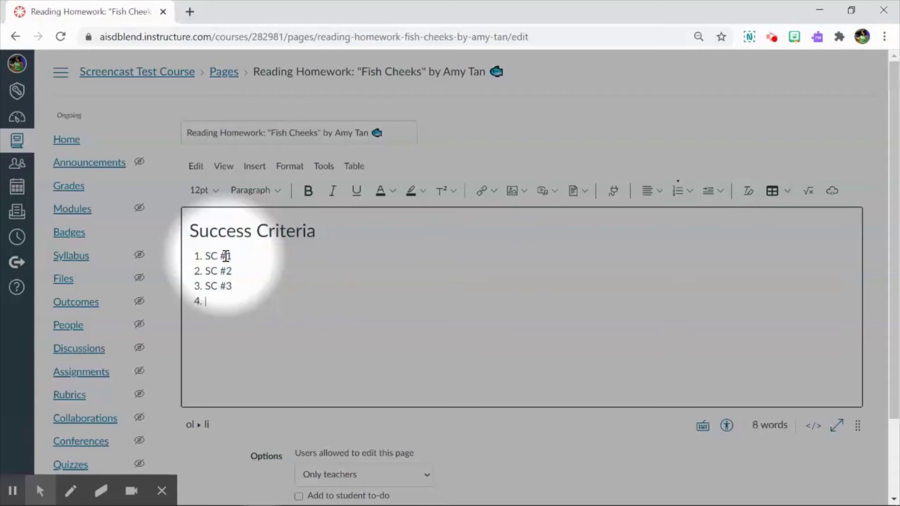
left_click_drag(208, 256, 246, 285)
left_click(213, 193)
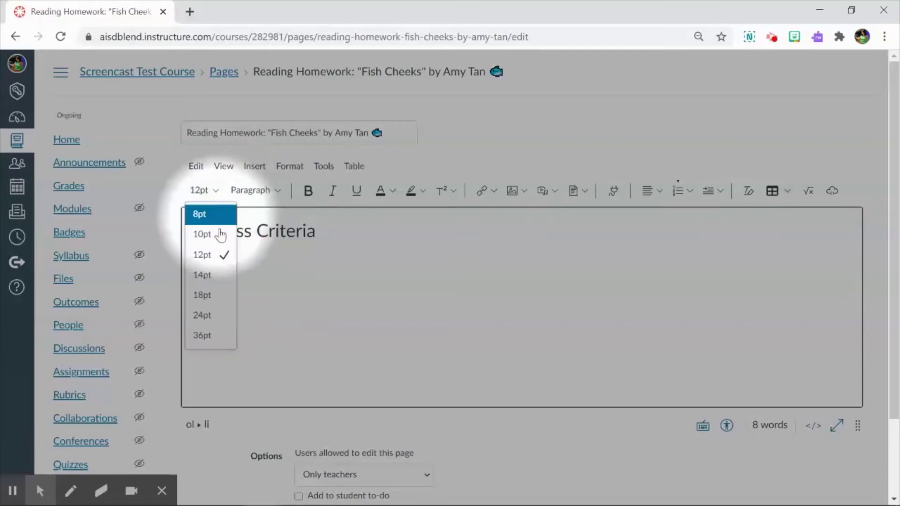
left_click(216, 277)
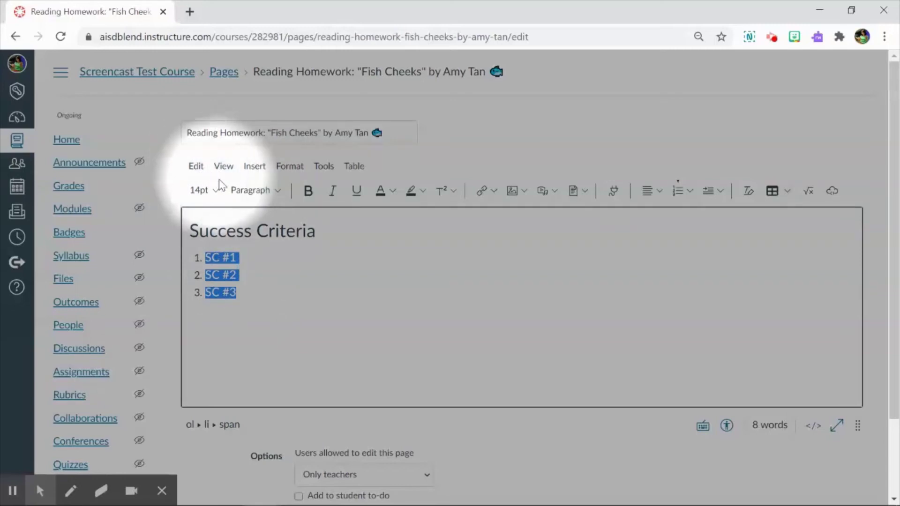
- Apply bold to the three list items and remove it again
left_click(300, 173)
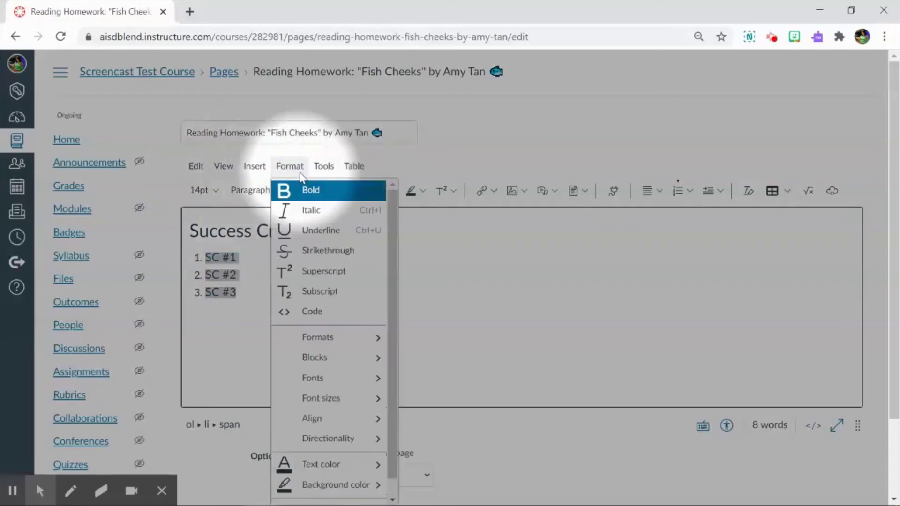
left_click(305, 197)
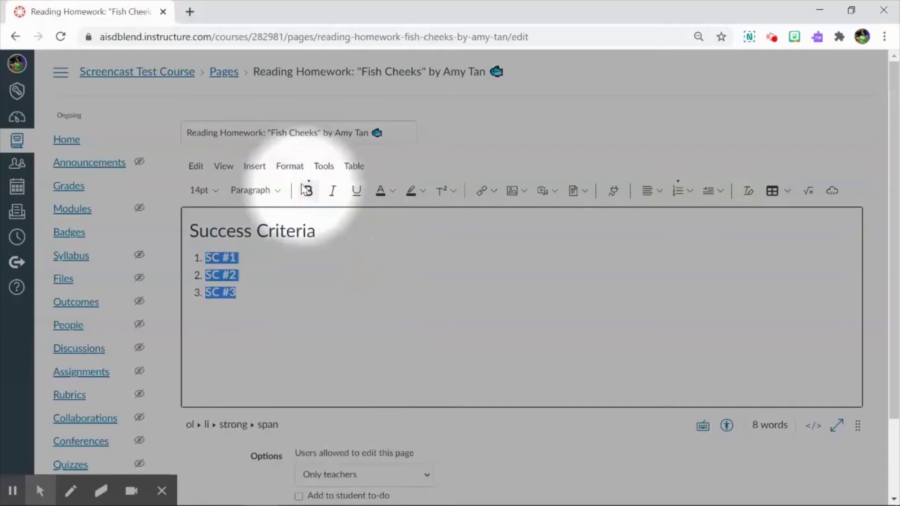
left_click(289, 166)
left_click(319, 197)
- Change the font of the three list items to Comic Sans MS
left_click(289, 166)
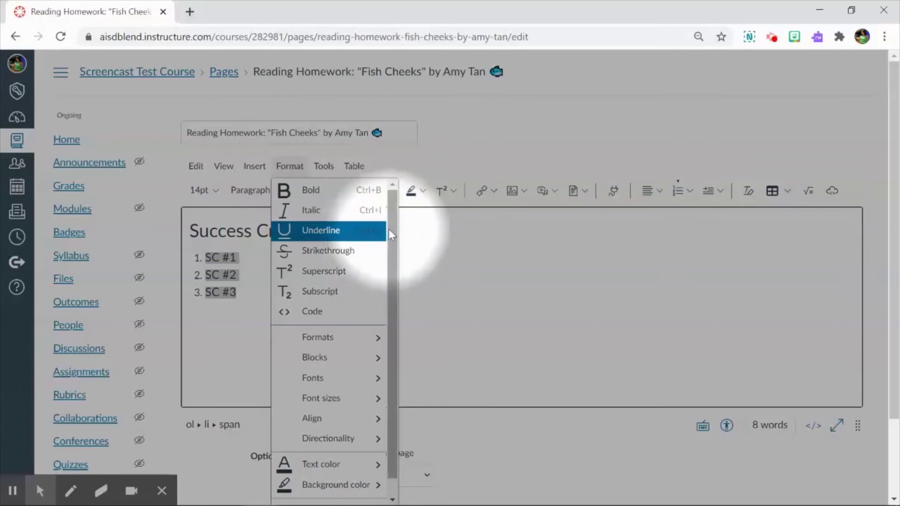
scroll(391, 234, "down", 1)
mouse_move(322, 350)
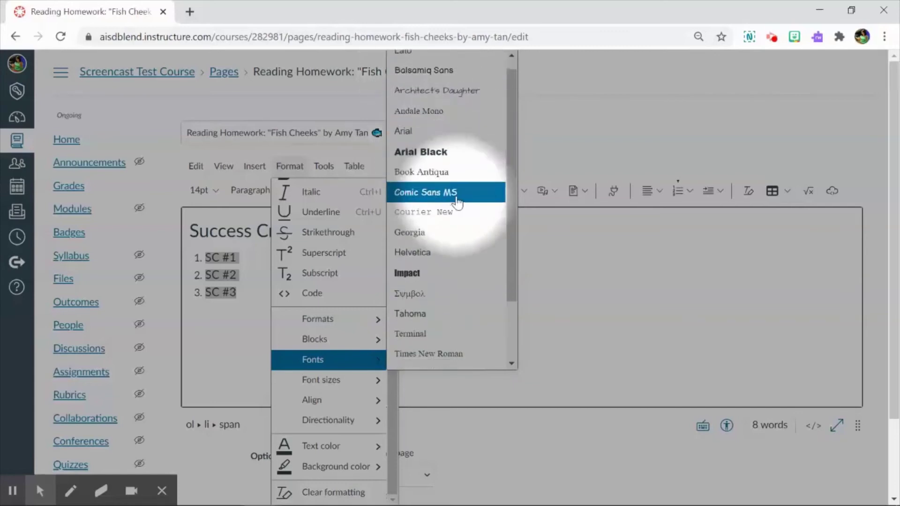
scroll(450, 234, "down", 3)
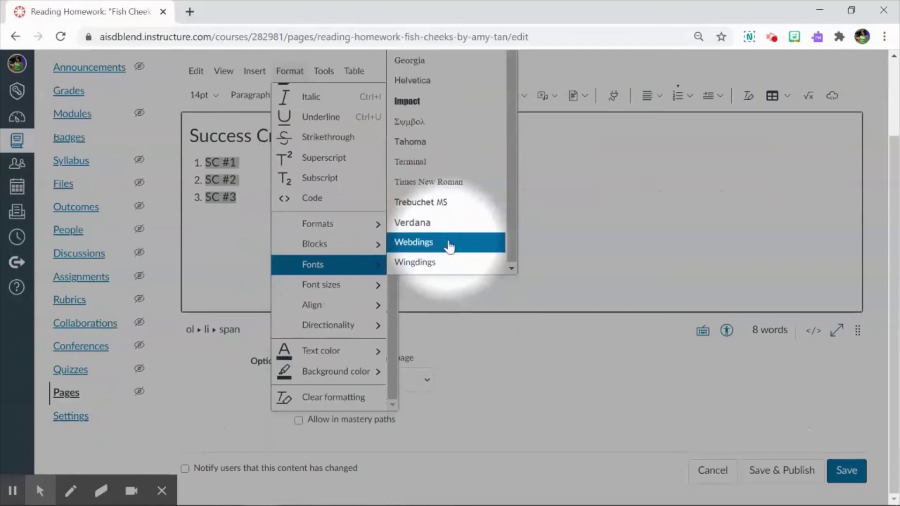
scroll(449, 243, "up", 5)
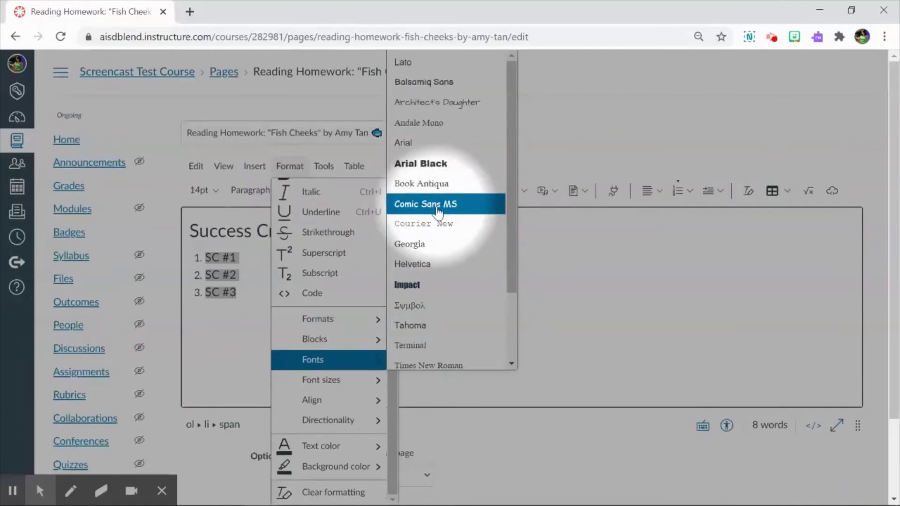
left_click(437, 211)
- Make the "Success Criteria" heading bold and set its font to Book Antiqua
left_click_drag(315, 231, 184, 207)
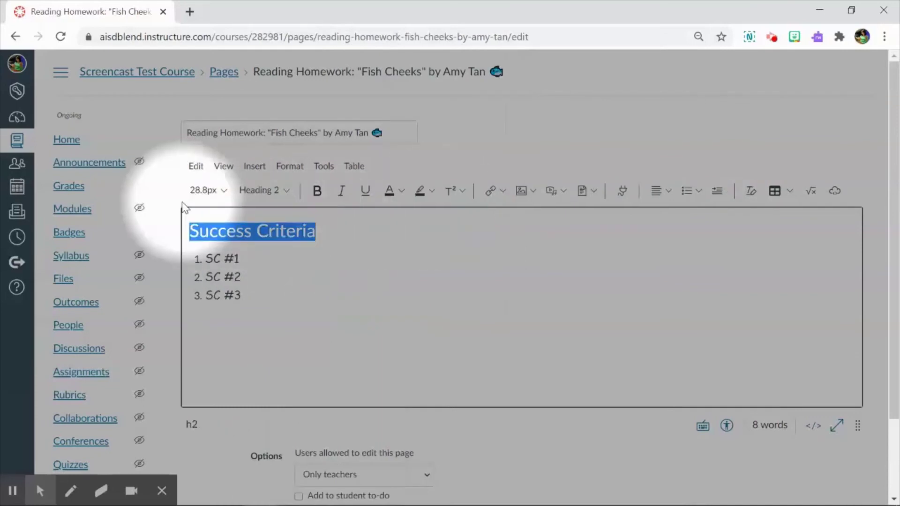
left_click(316, 190)
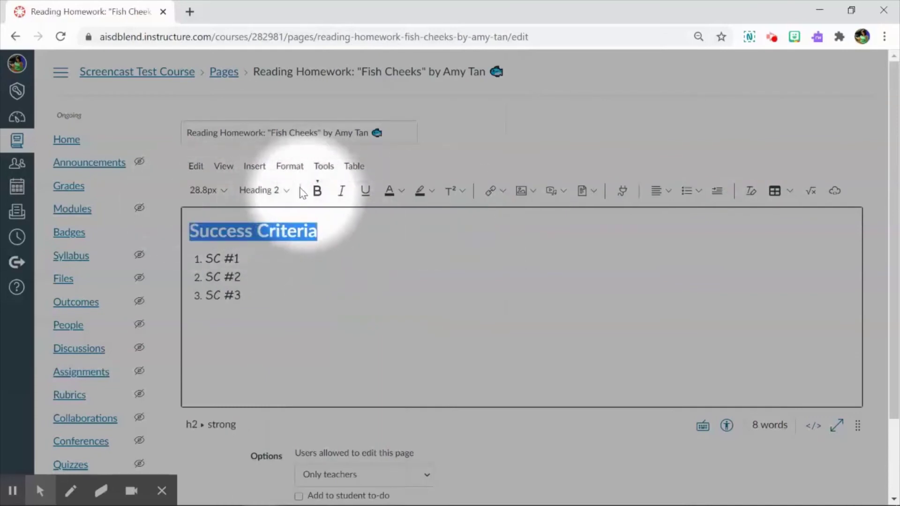
left_click(282, 172)
left_click(284, 174)
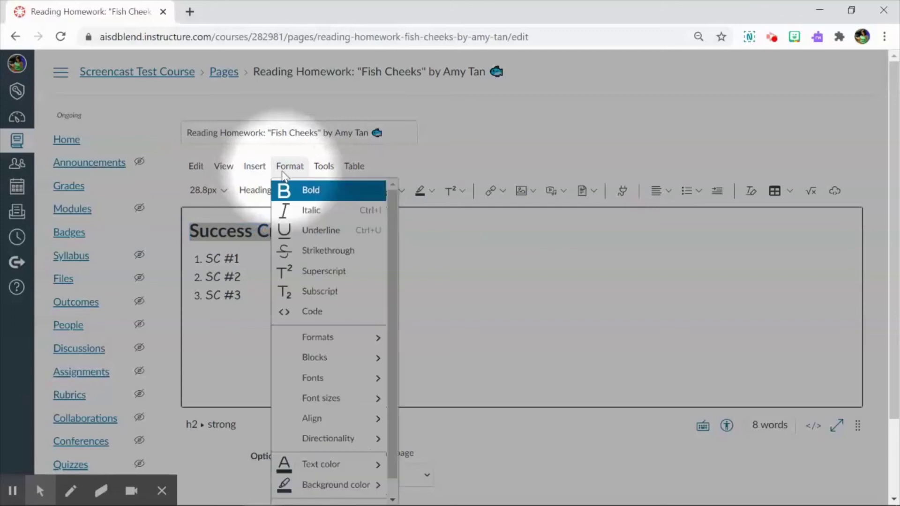
mouse_move(321, 346)
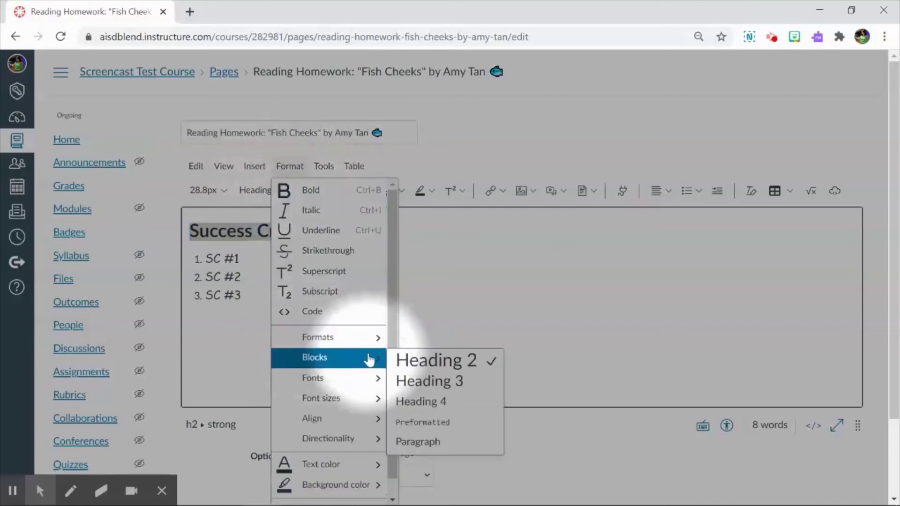
mouse_move(356, 357)
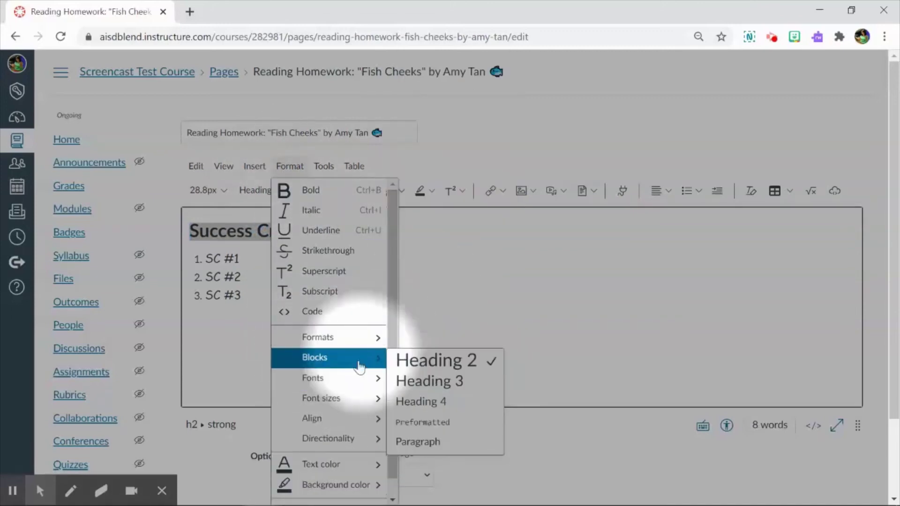
mouse_move(370, 382)
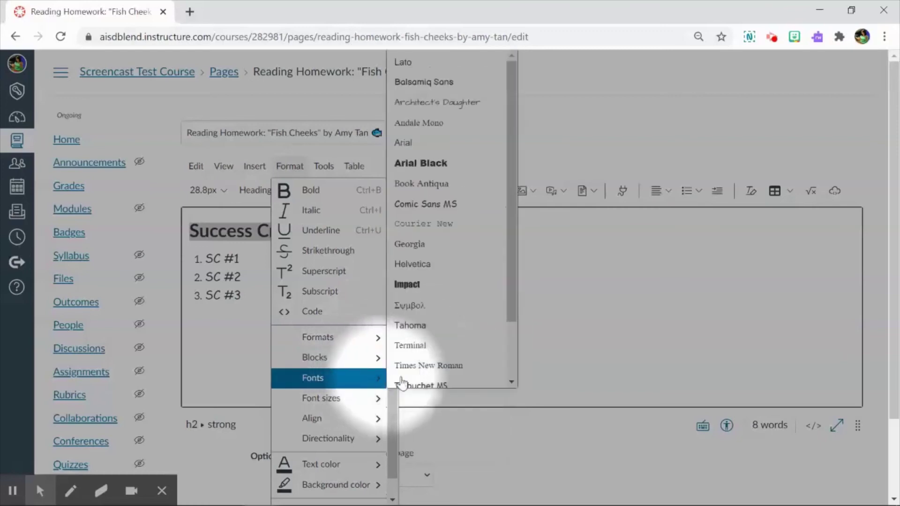
left_click(437, 177)
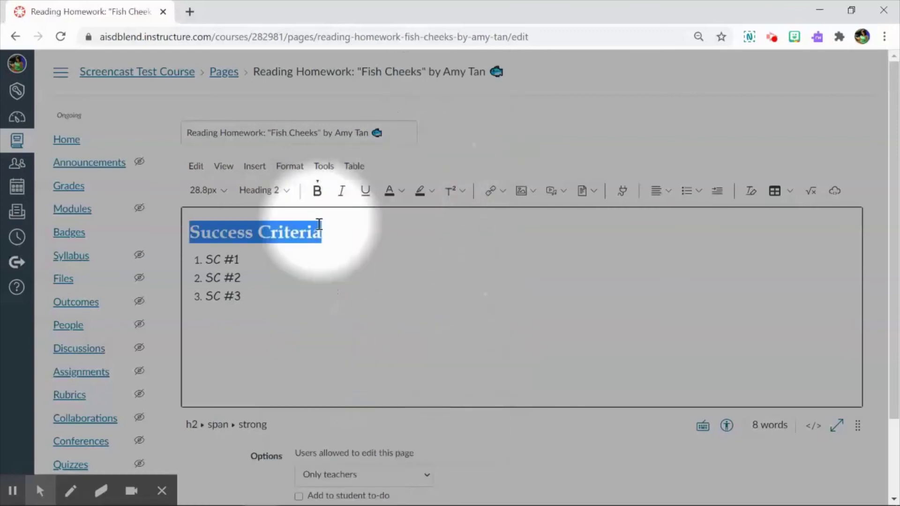
- Color the "Success Criteria" heading text red
left_click(401, 192)
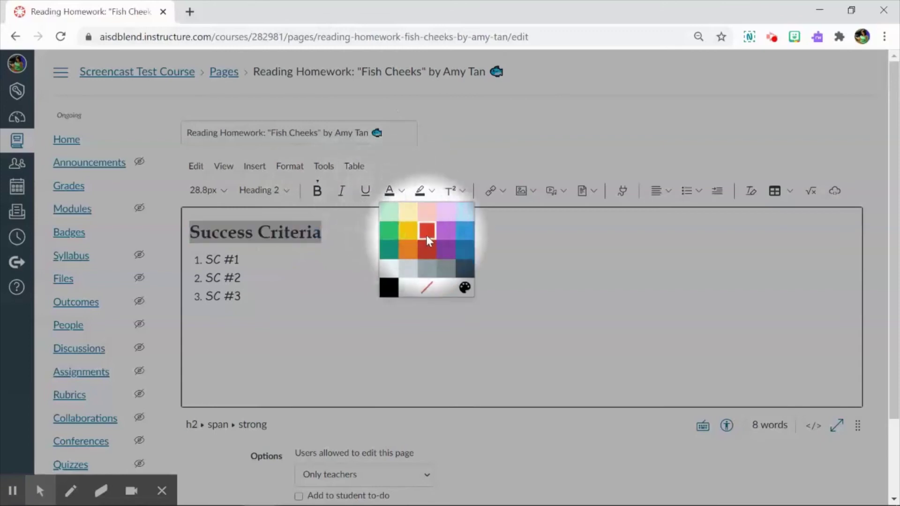
left_click(426, 235)
left_click(364, 231)
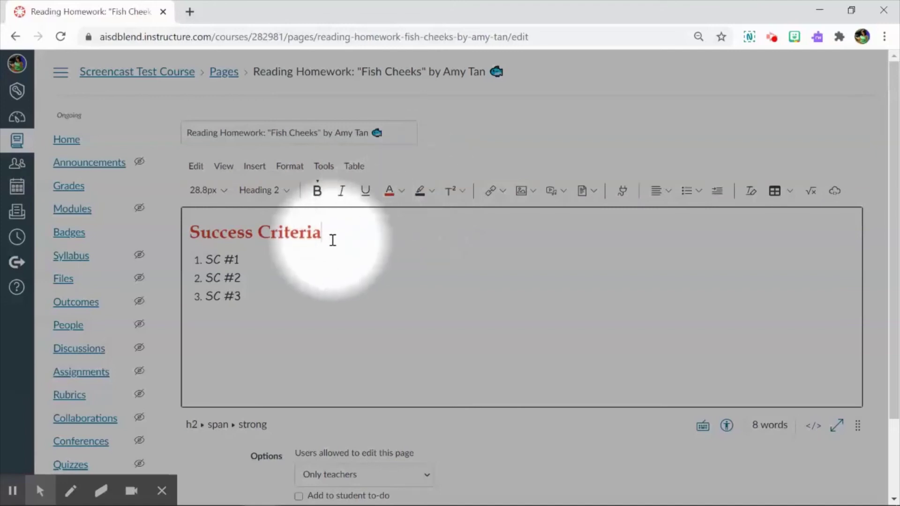
- Apply a golden-yellow background highlight to the whole "Success Criteria" heading
left_click_drag(332, 236, 161, 223)
left_click(431, 191)
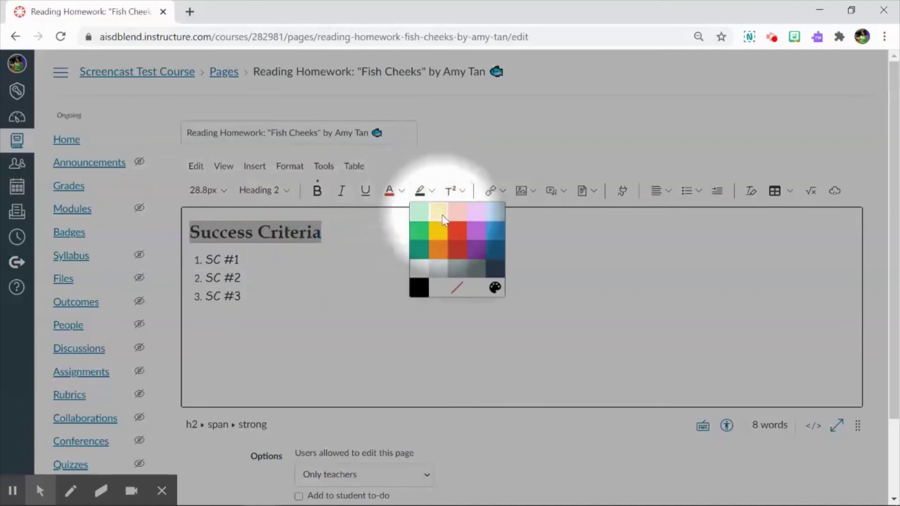
left_click(439, 228)
mouse_move(34, 486)
left_click(17, 464)
left_click(348, 282)
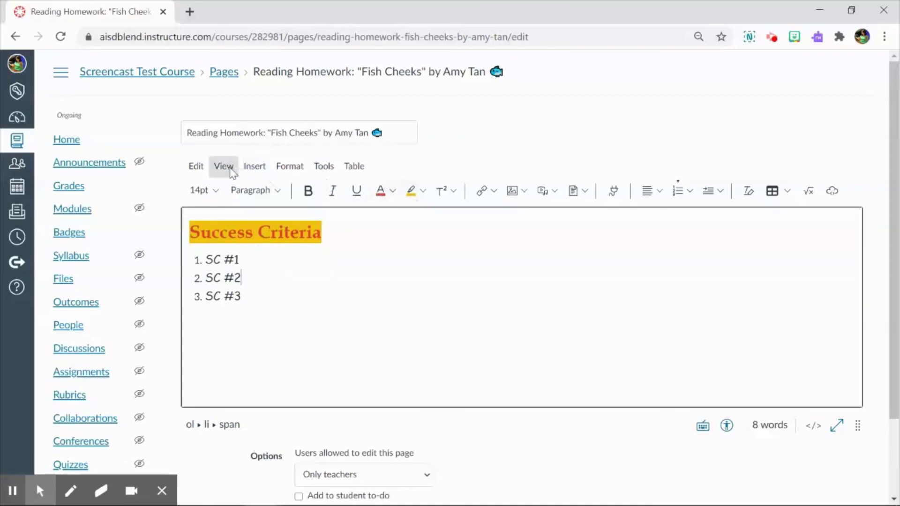
- Look through the text color and list style options, and center the "Success Criteria" heading
left_click(393, 191)
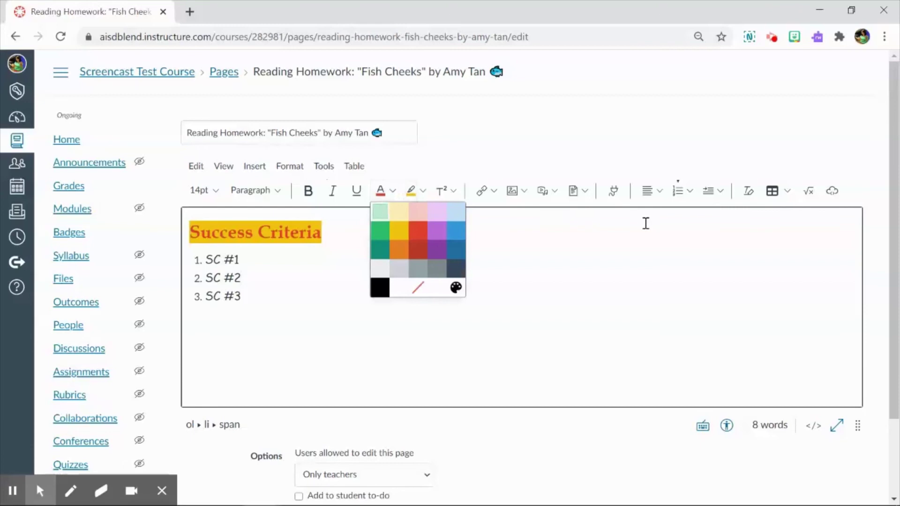
left_click(689, 193)
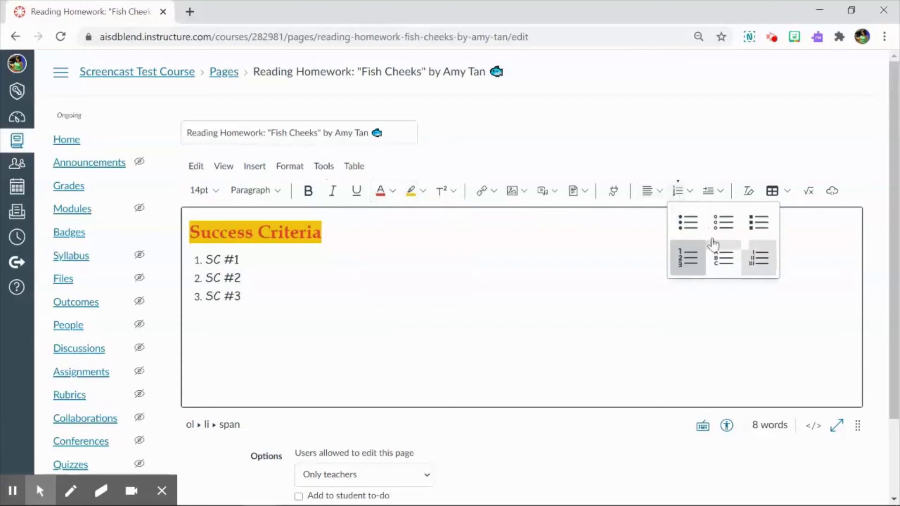
left_click(659, 192)
left_click(302, 235)
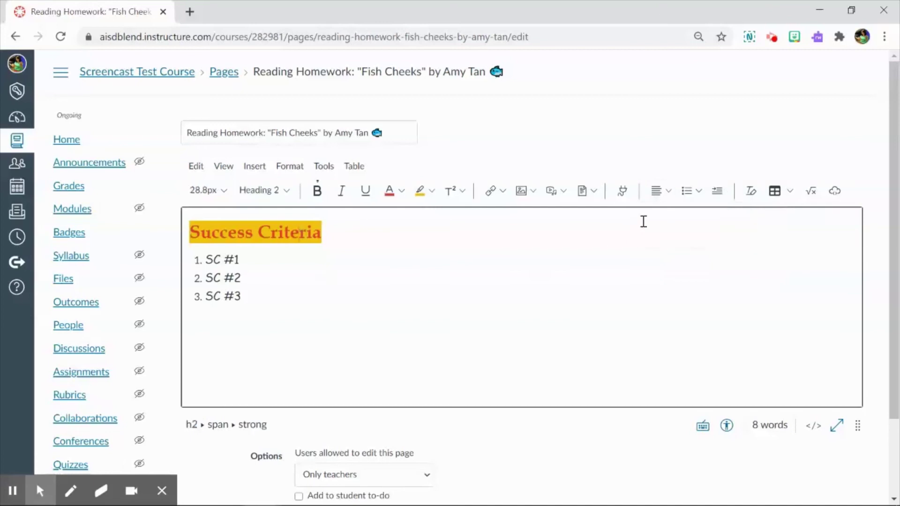
left_click(669, 192)
left_click(698, 223)
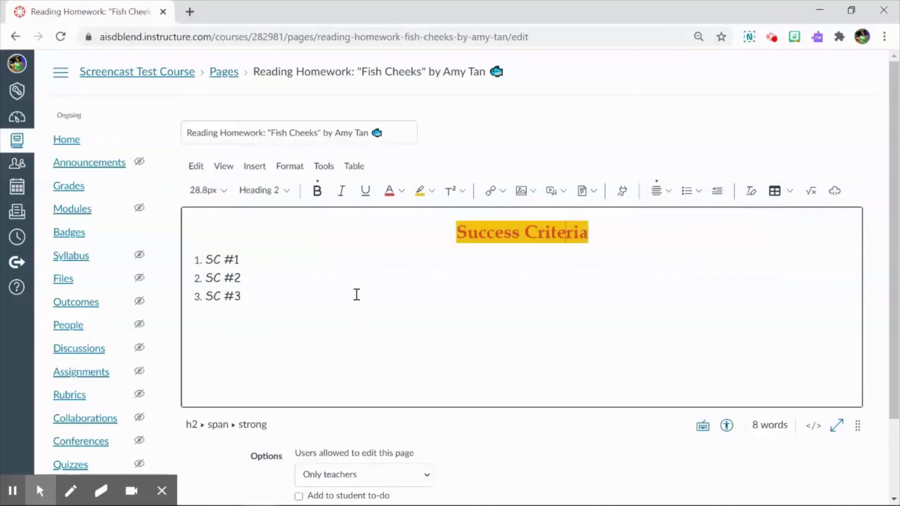
left_click(284, 296)
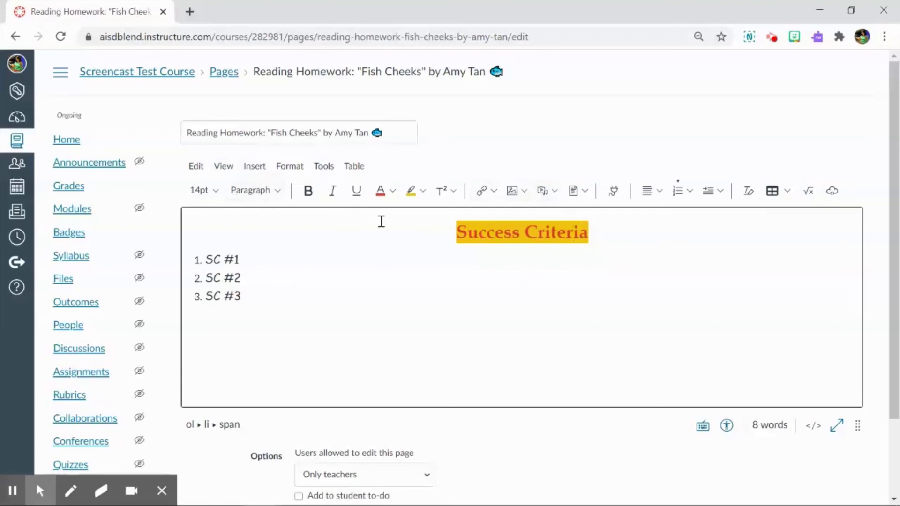
- Examine the directionality, alignment, block and font size formatting options for the heading and list text
left_click(300, 167)
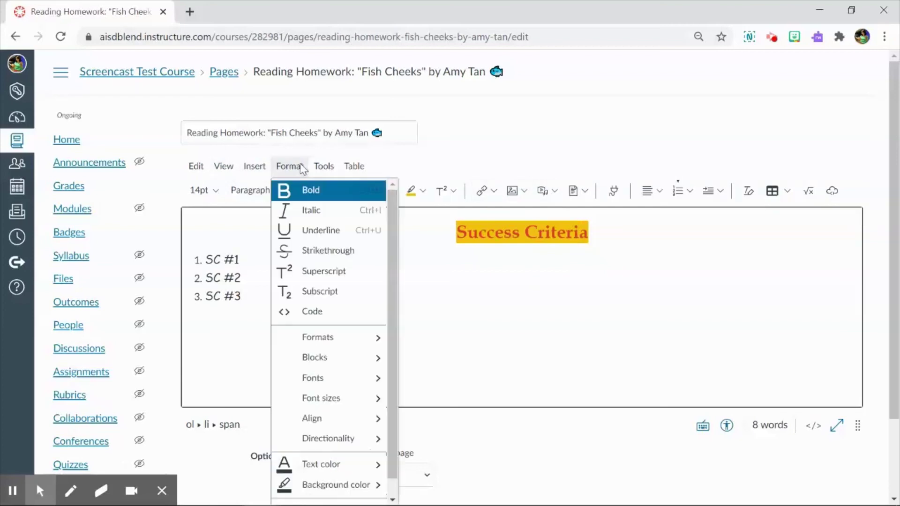
mouse_move(337, 437)
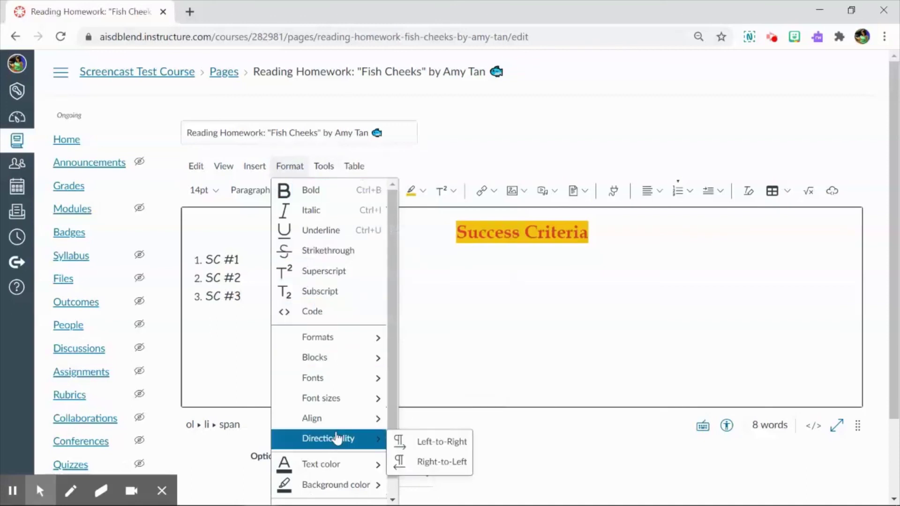
left_click(450, 297)
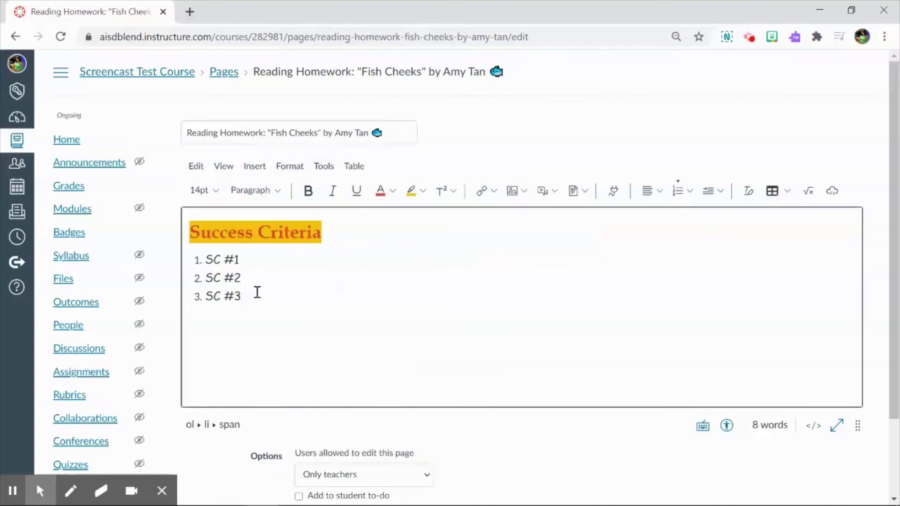
left_click_drag(257, 294, 187, 221)
left_click(290, 166)
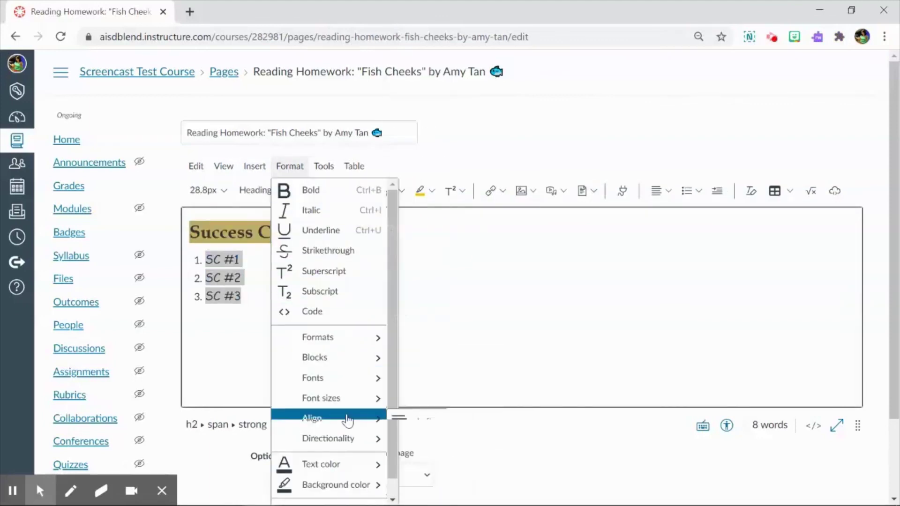
mouse_move(341, 439)
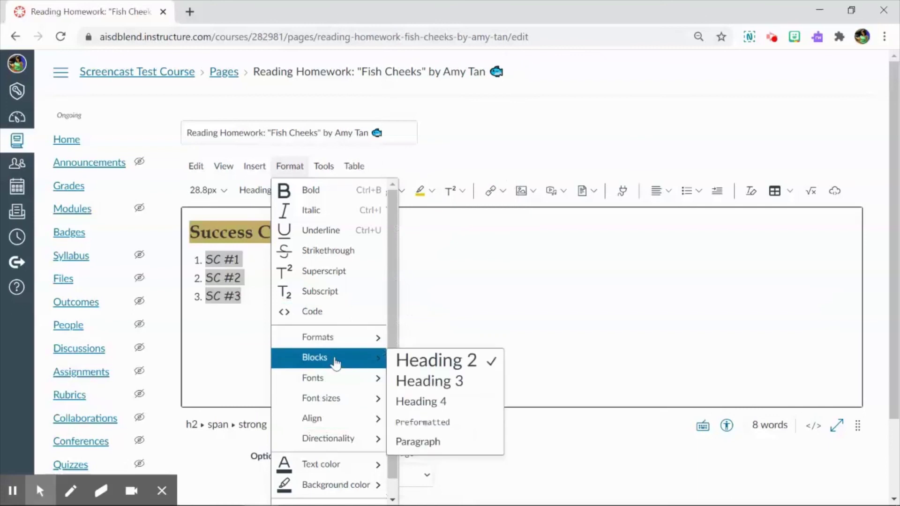
mouse_move(340, 398)
left_click(550, 314)
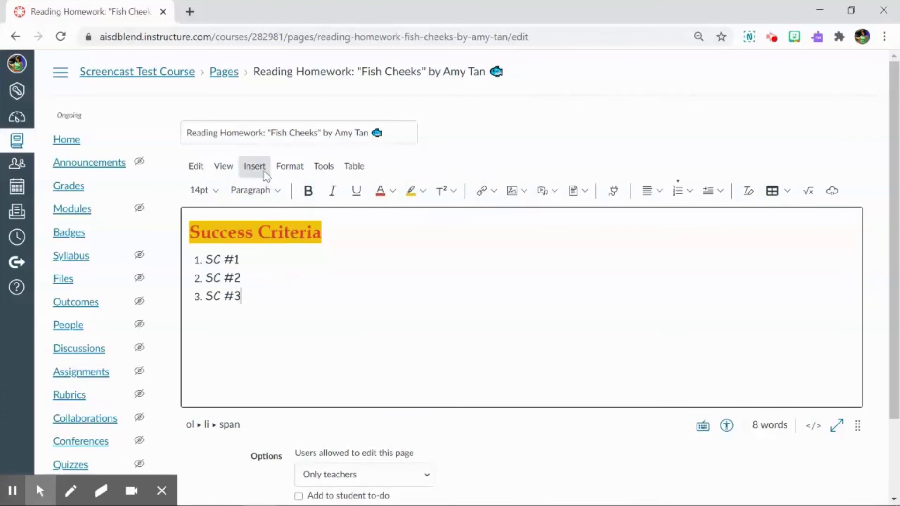
- Review the available heading formats and open the block style choices for the "Success Criteria" heading
left_click(289, 166)
mouse_move(333, 346)
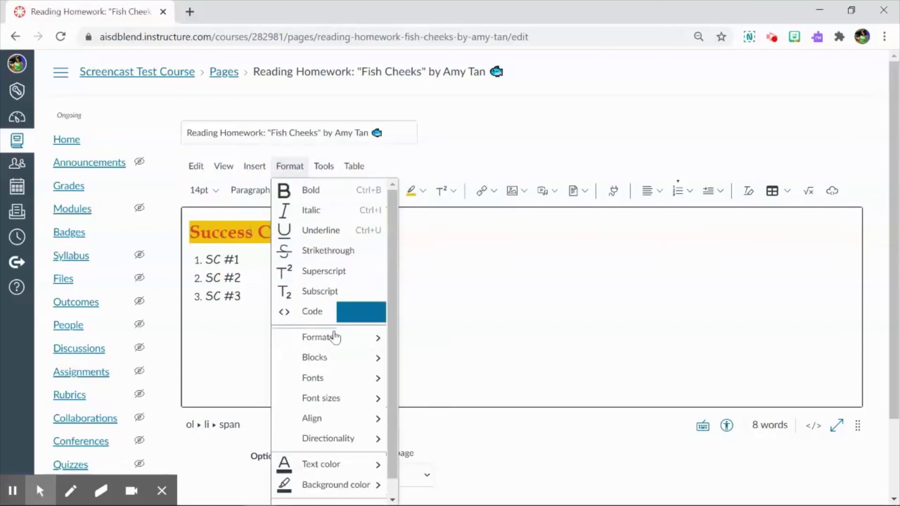
mouse_move(410, 347)
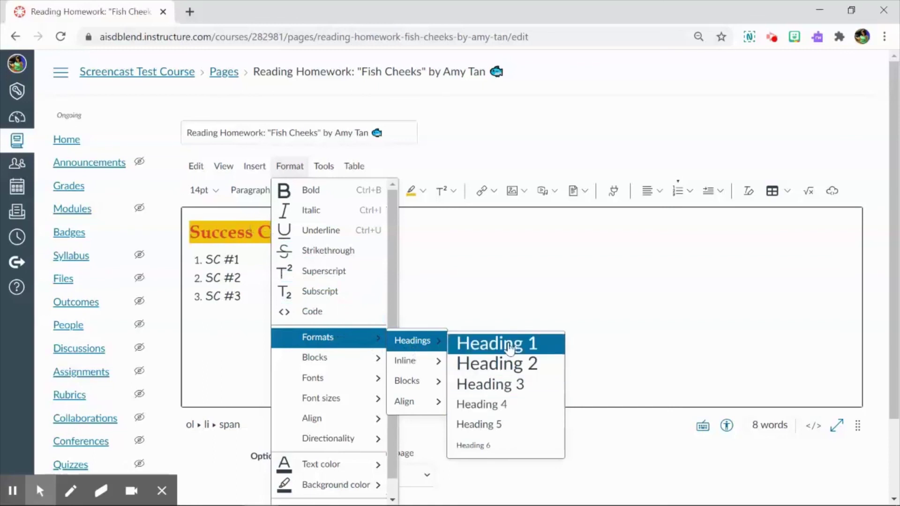
left_click(504, 262)
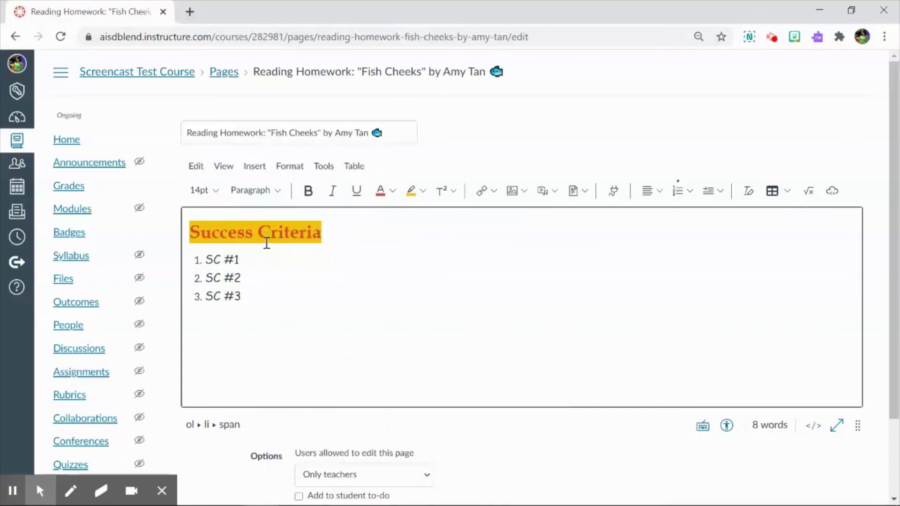
triple_click(297, 230)
left_click(257, 190)
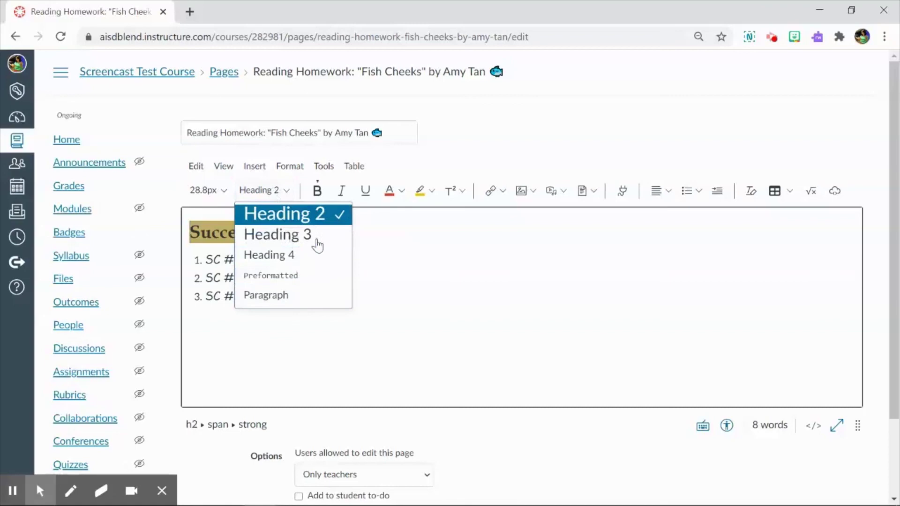